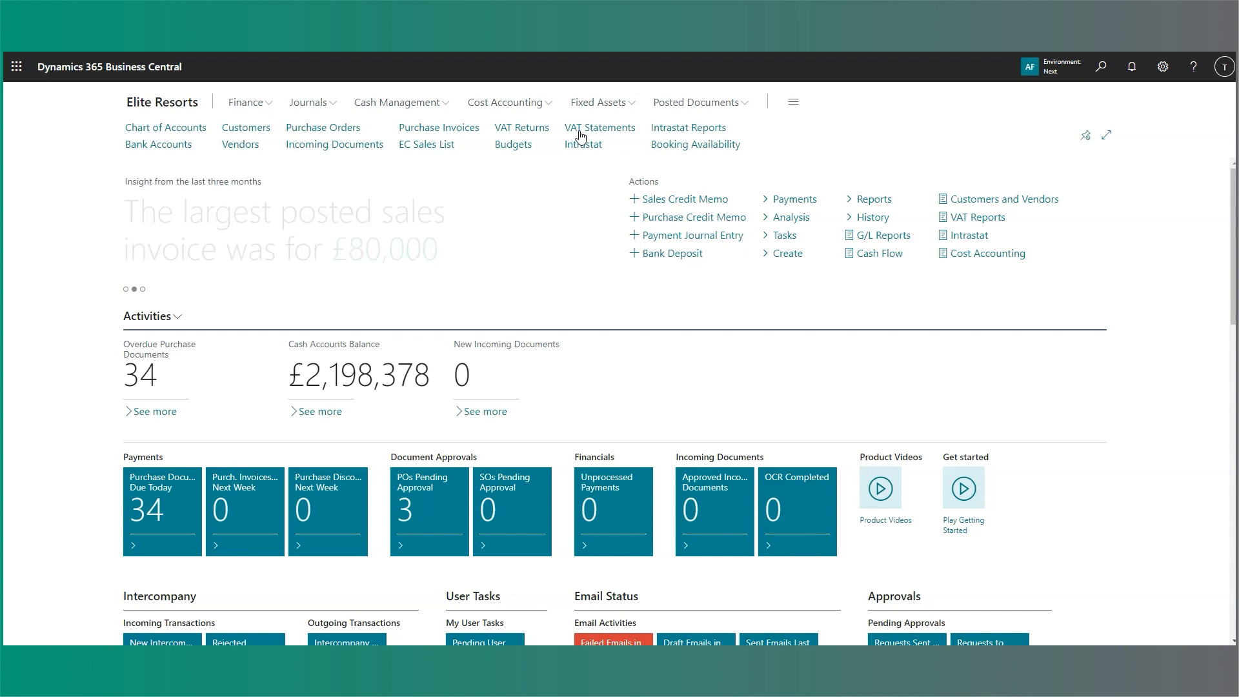
Search for the Maintenance Job Package Templates page and open the WINTER SERV template.
left_click(573, 160)
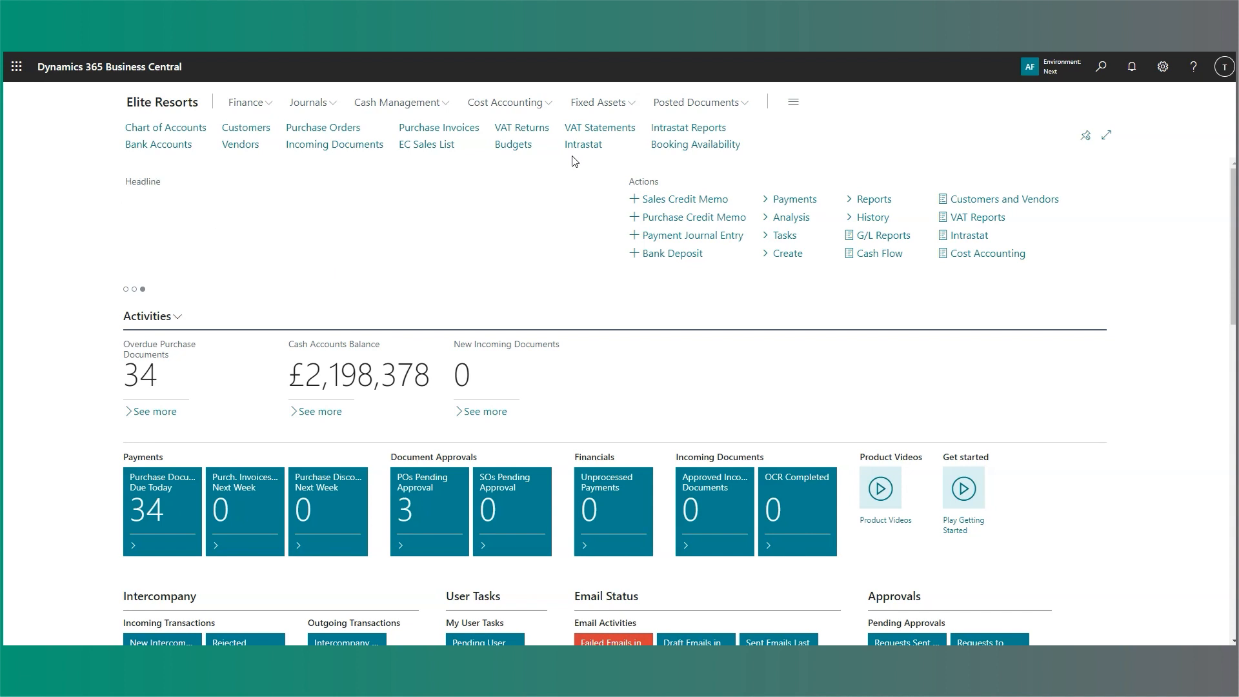
left_click(1101, 67)
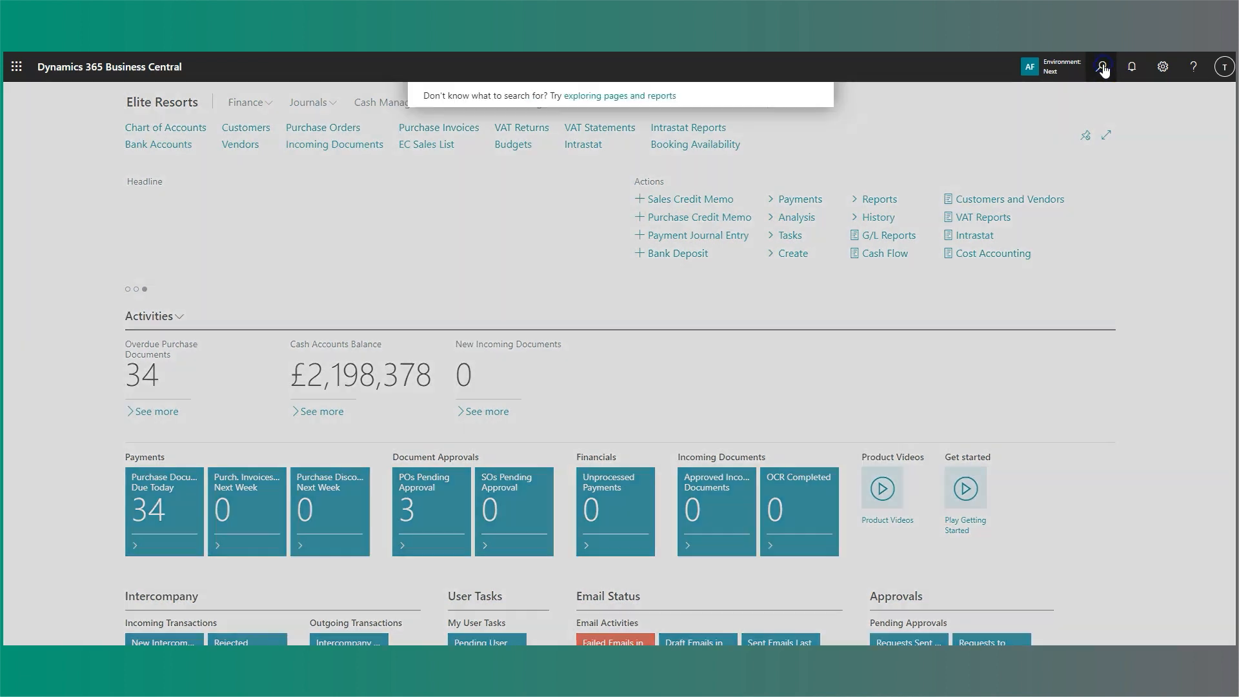
type("main")
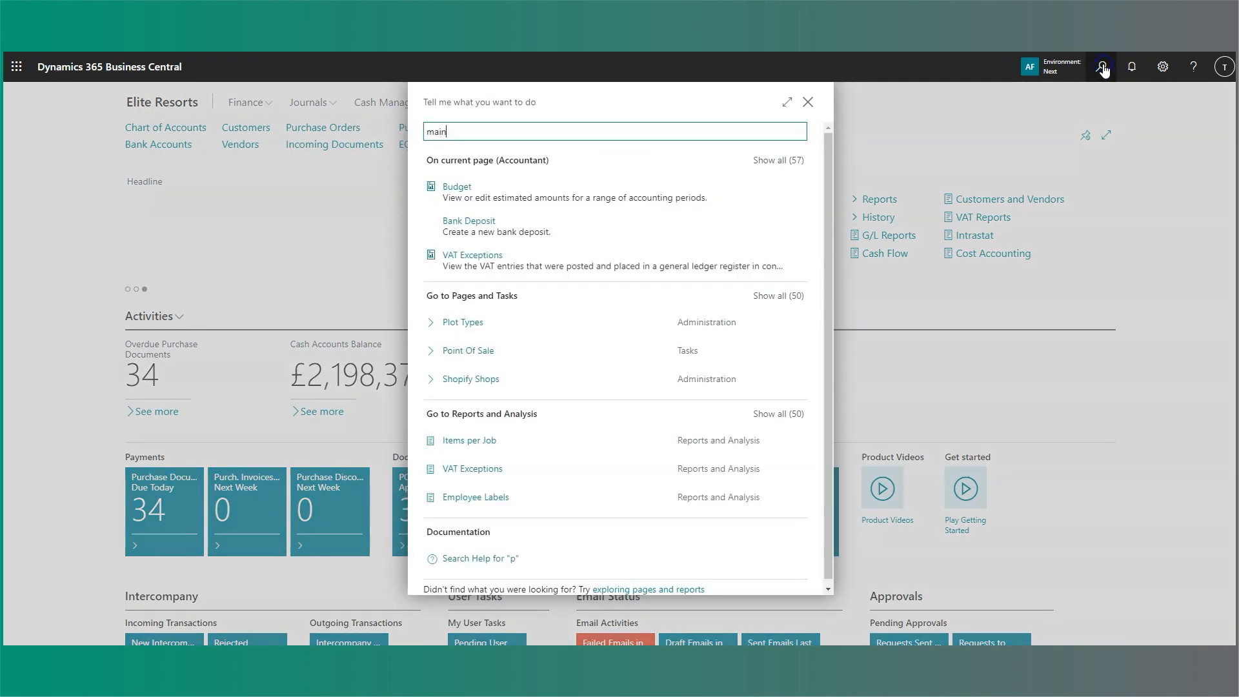
type("teancne ")
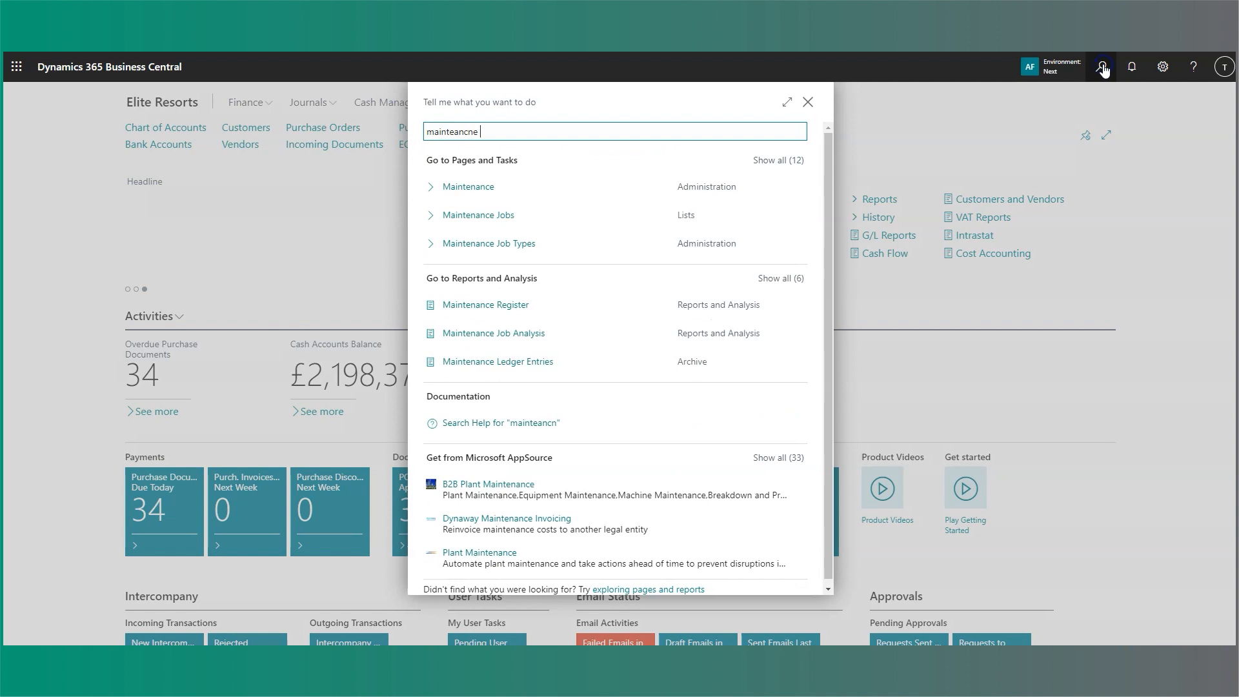
type("job pack")
left_click(632, 213)
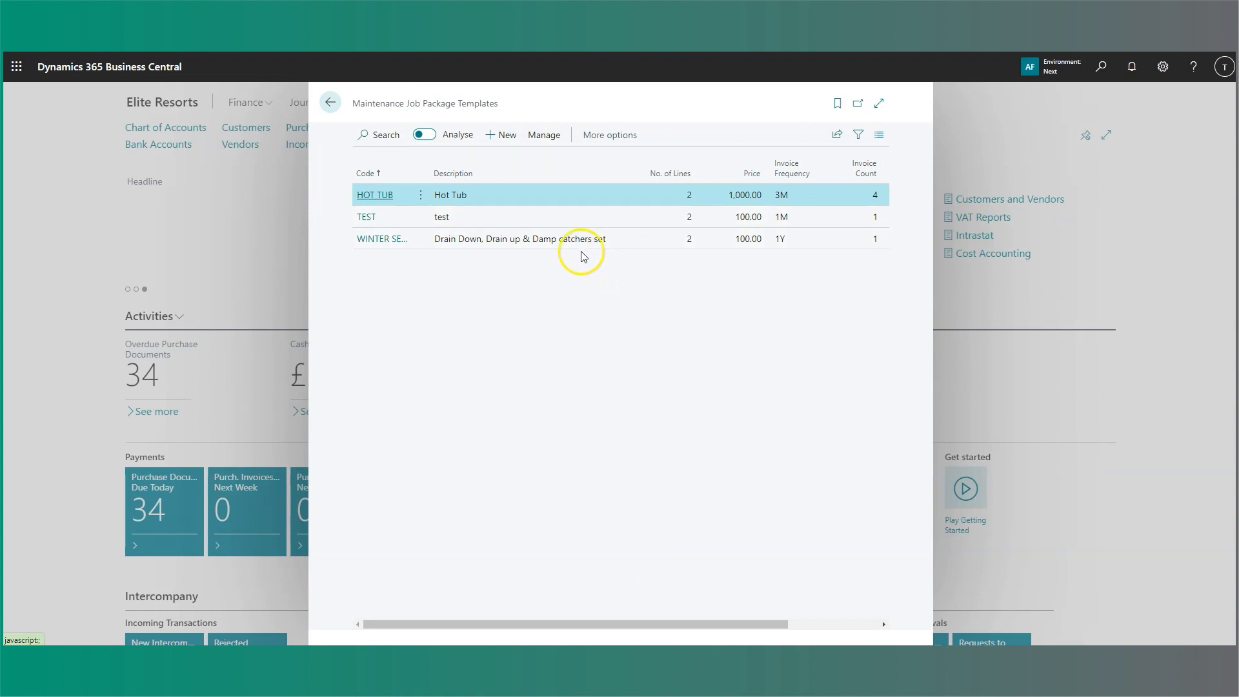
left_click(379, 240)
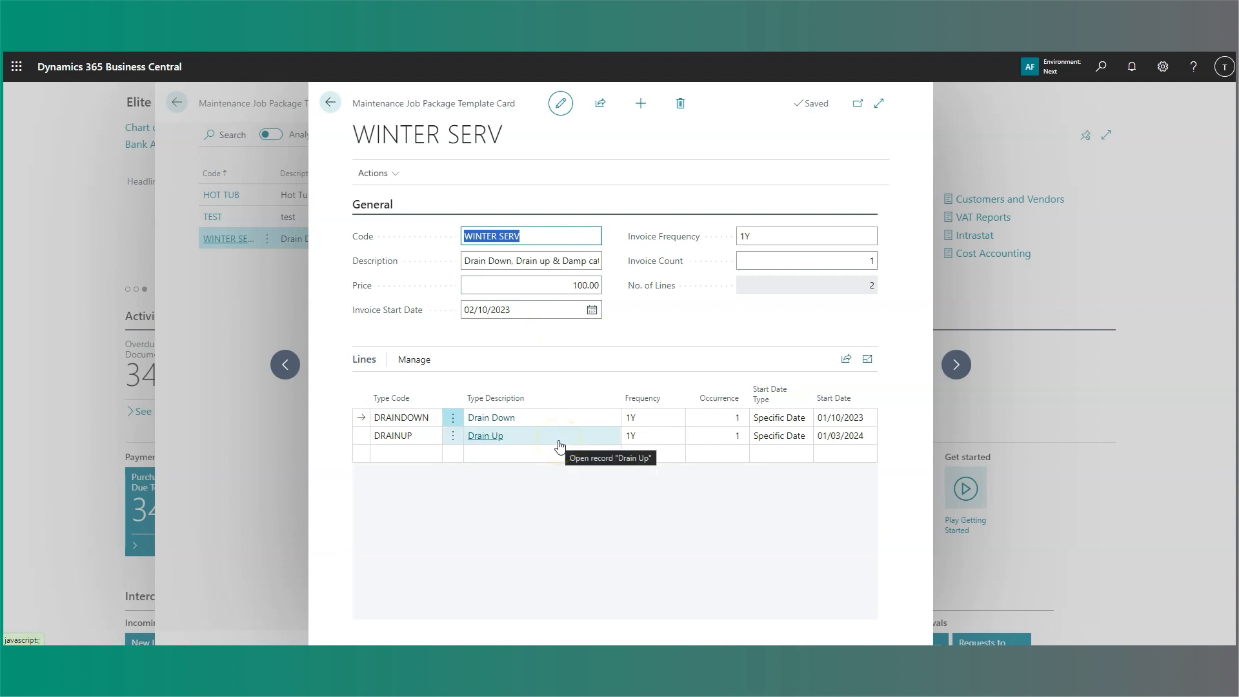
Review the WINTER SERV template's price, invoicing settings, and line frequencies, occurrences and start date types, and close the template and its list.
left_click(587, 289)
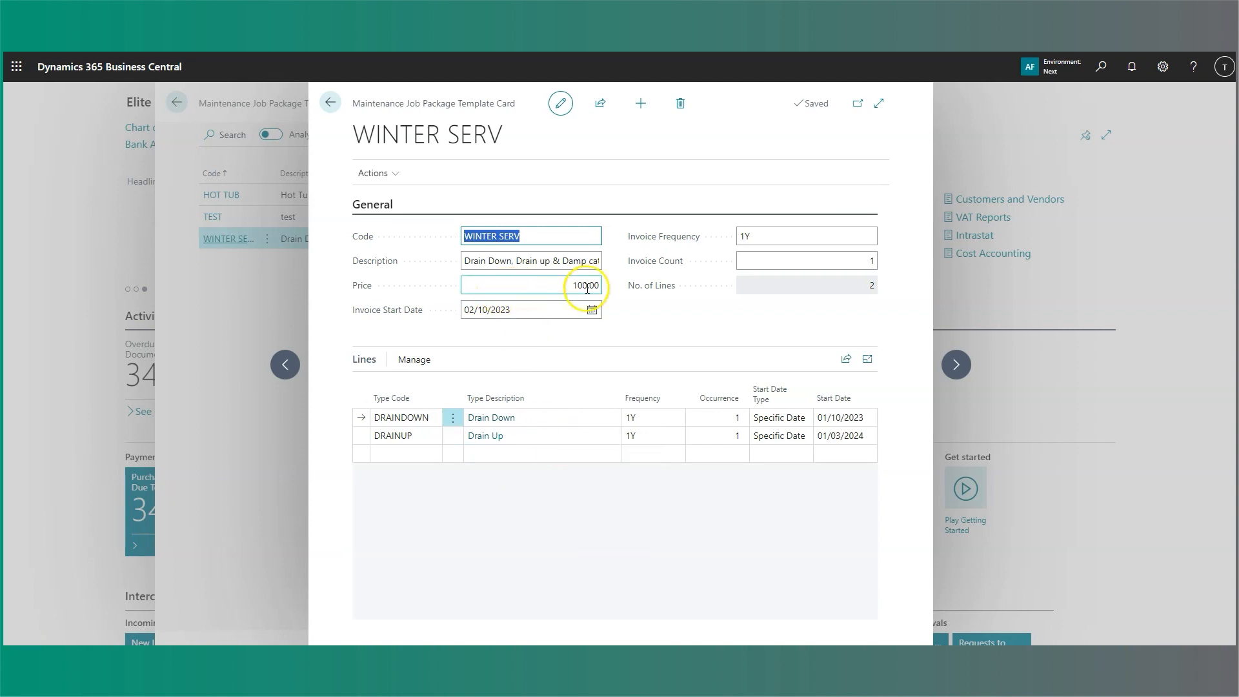
left_click(544, 310)
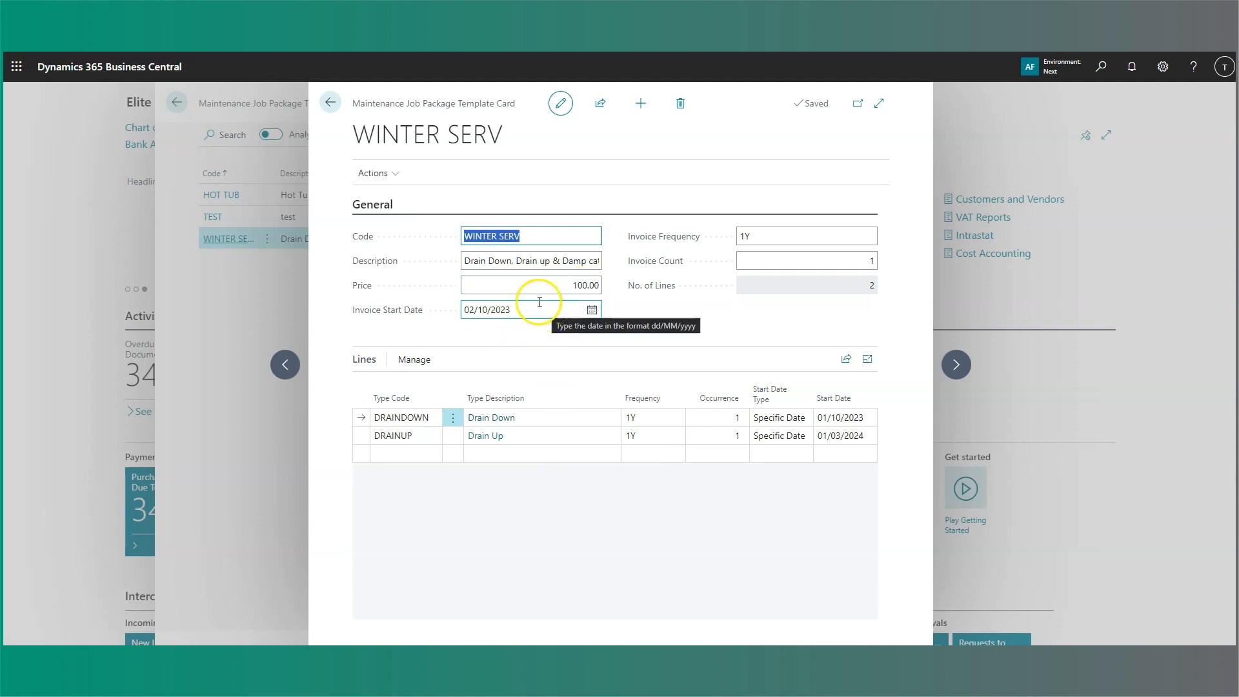
left_click(786, 236)
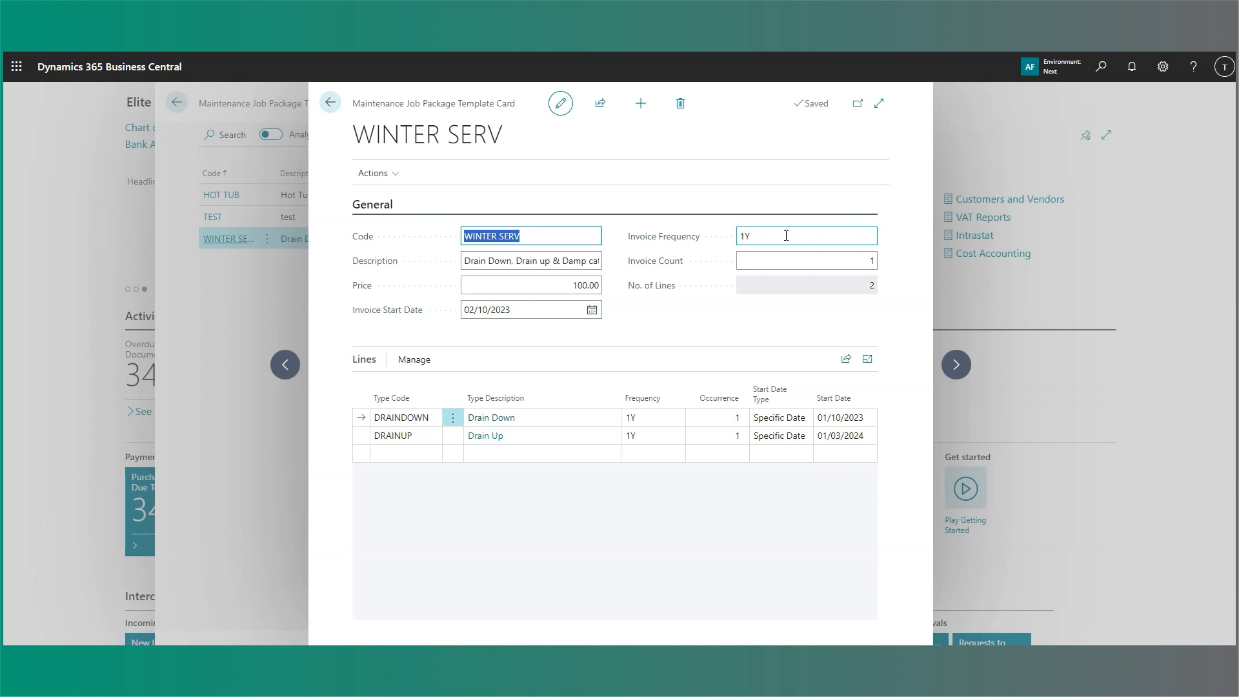
left_click(655, 266)
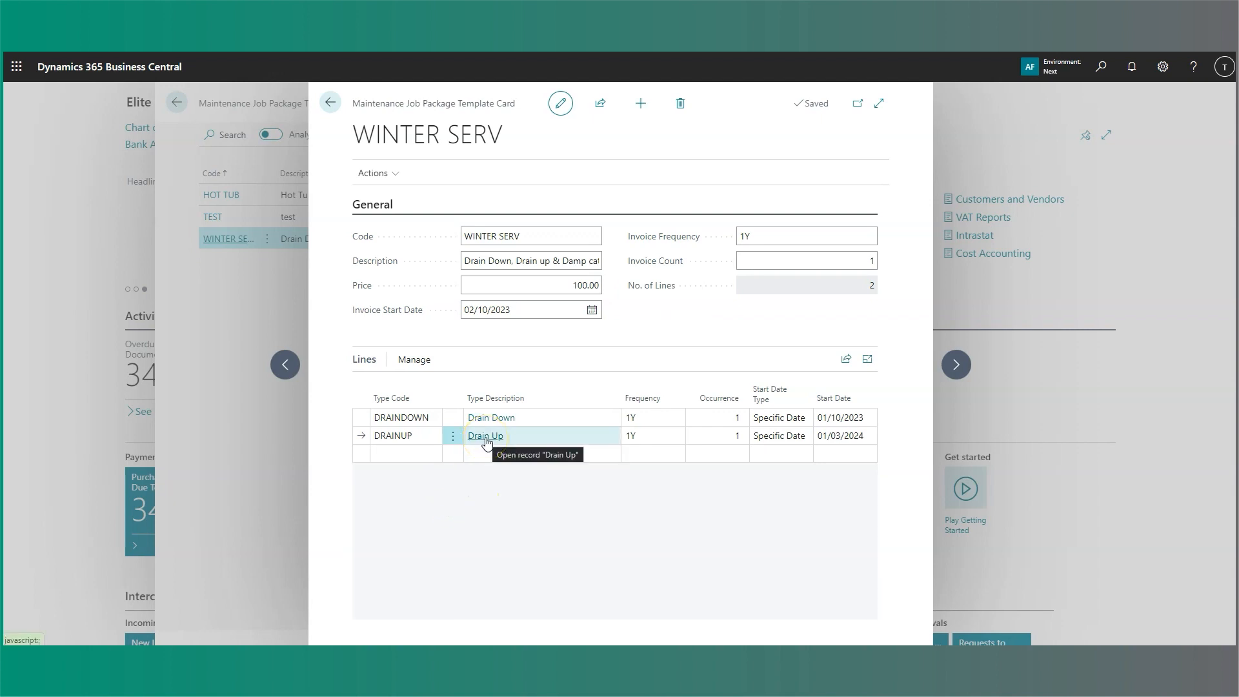
left_click(632, 436)
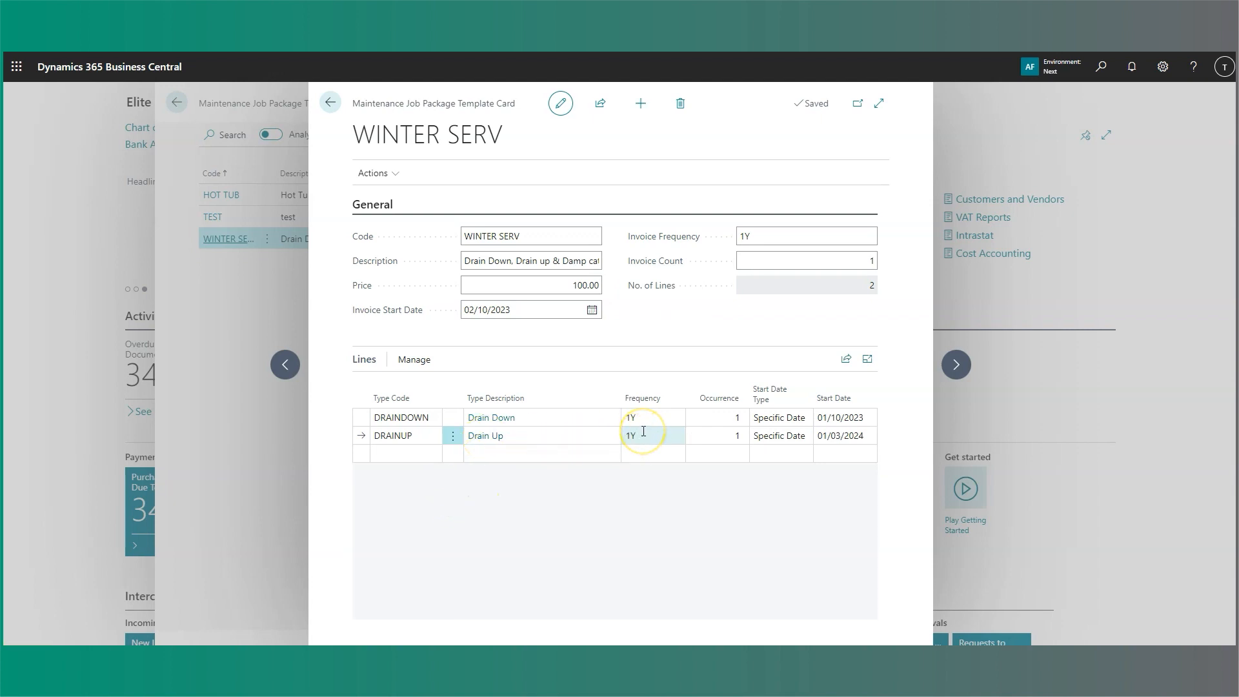
left_click(710, 430)
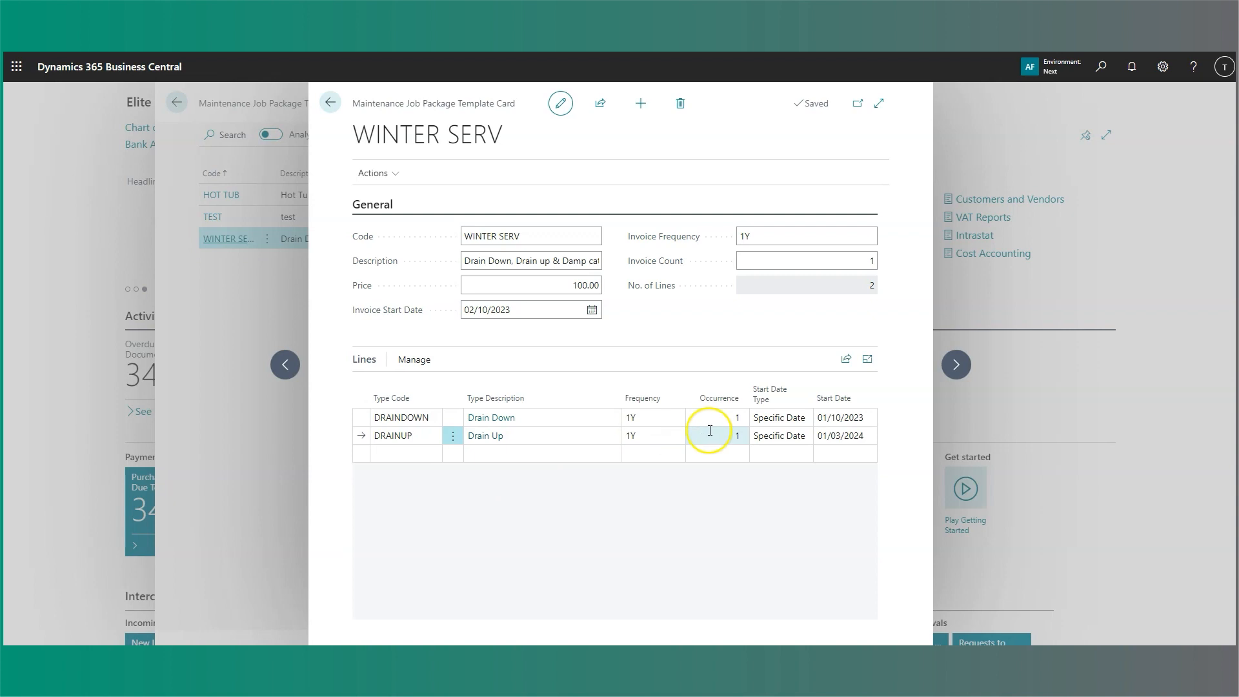
left_click(786, 422)
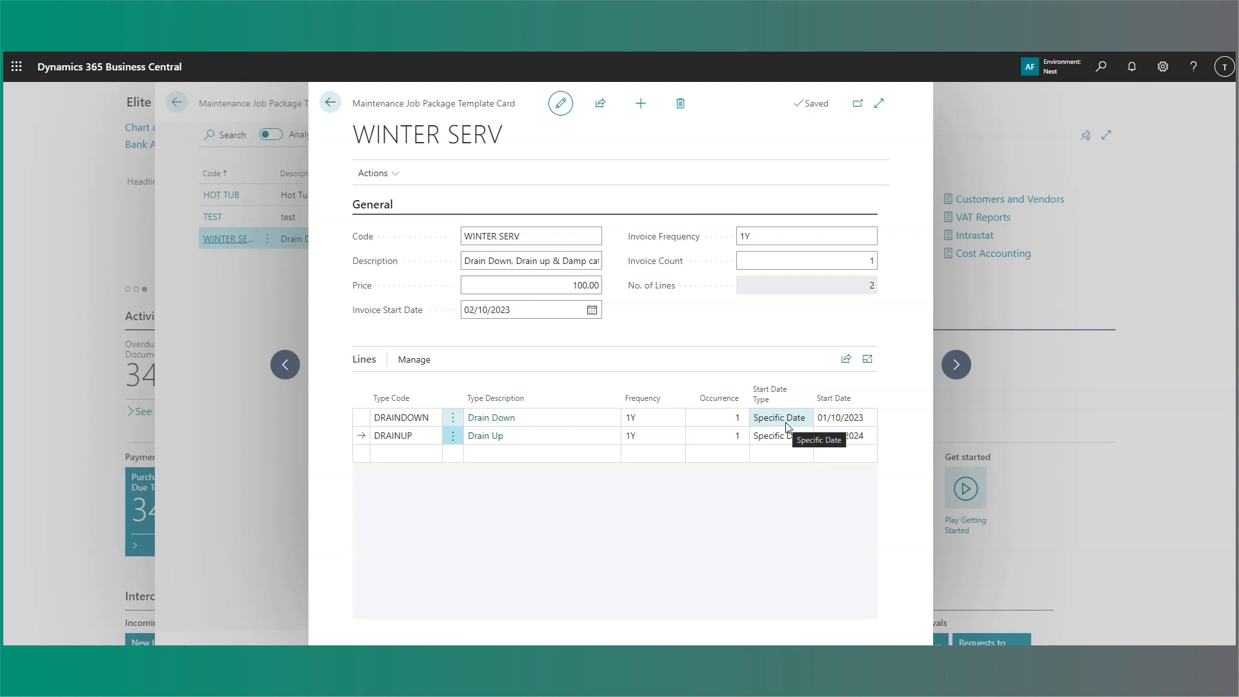
left_click(799, 437)
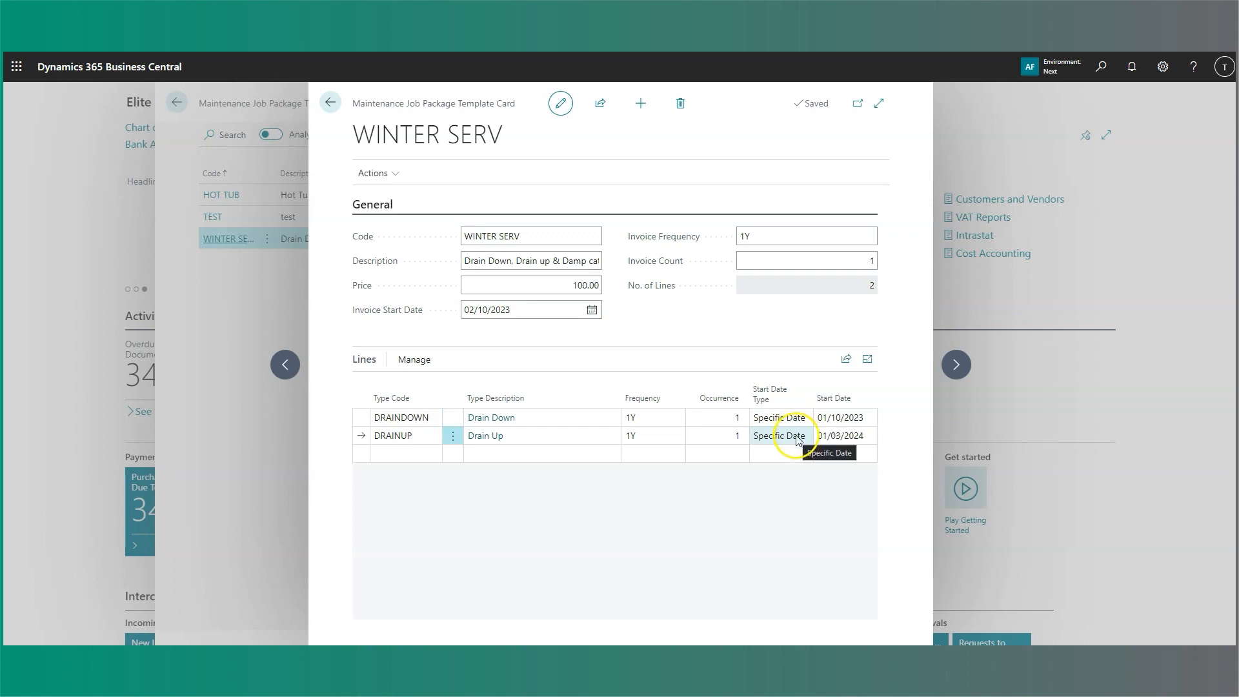
left_click(798, 438)
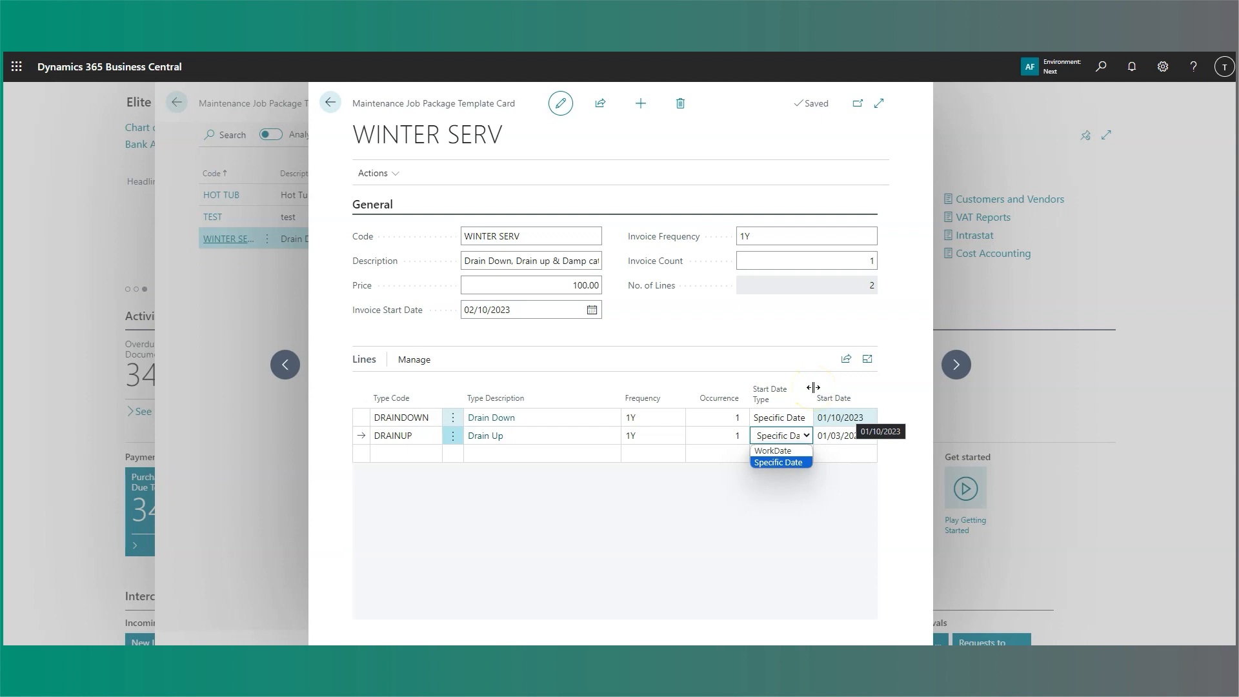
left_click(748, 345)
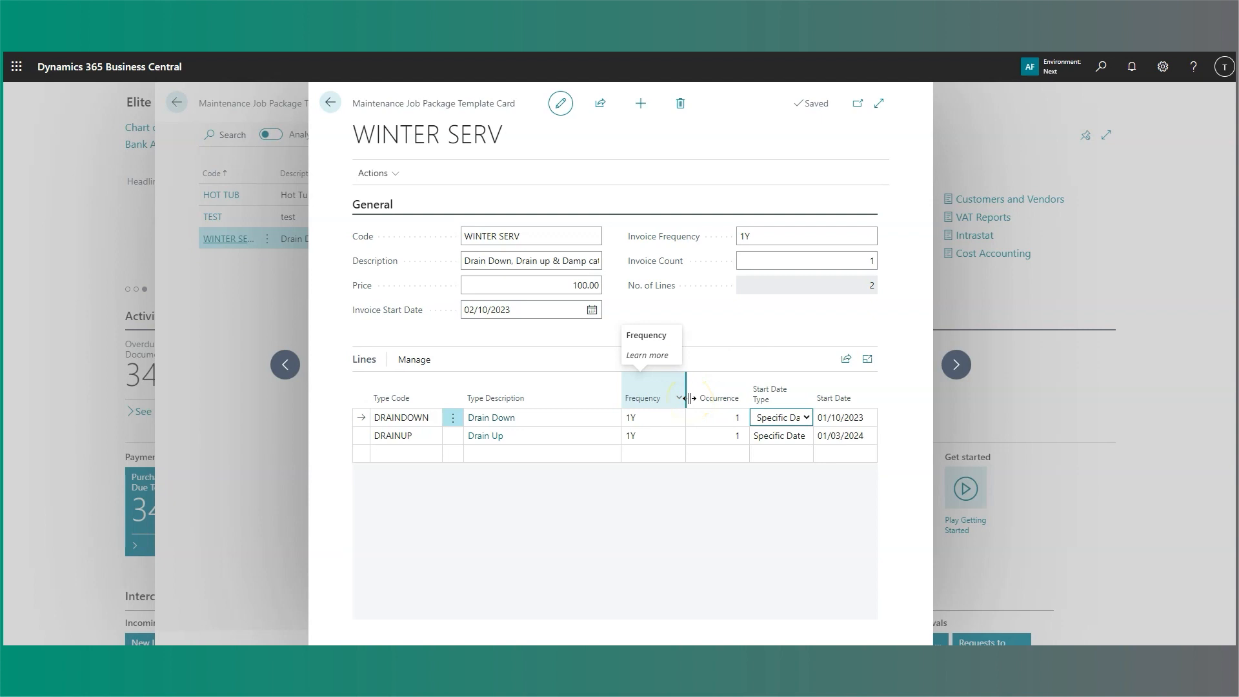
left_click(322, 101)
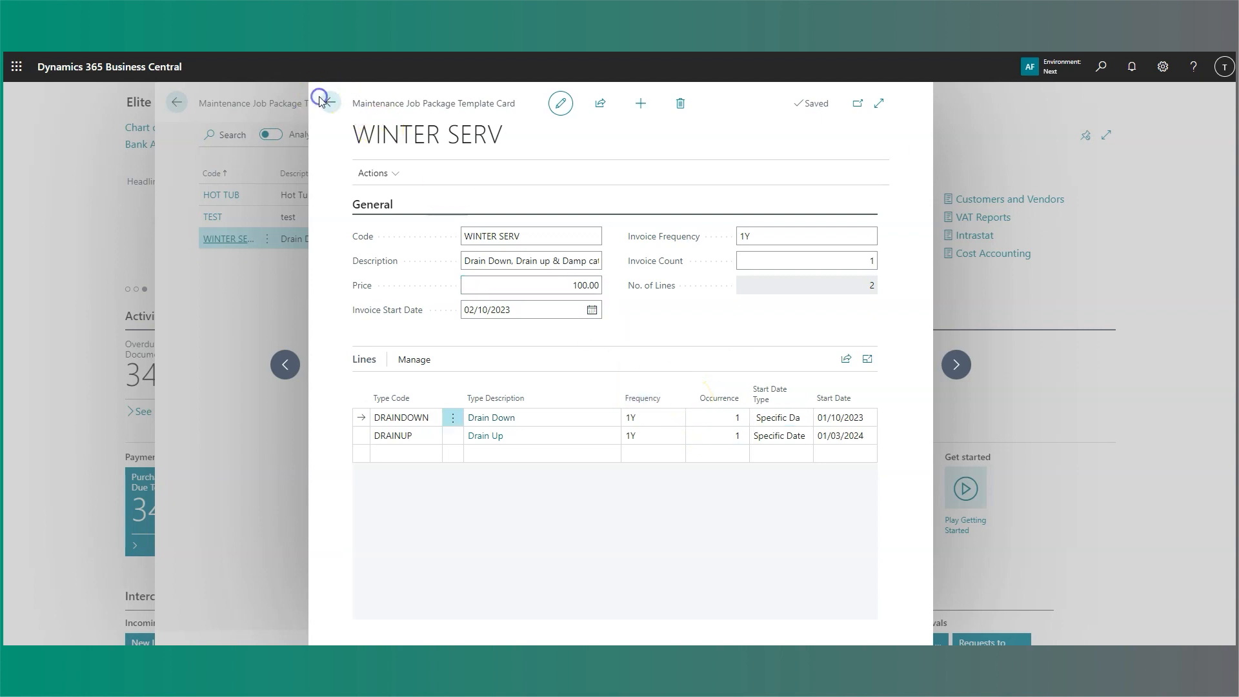
left_click(326, 98)
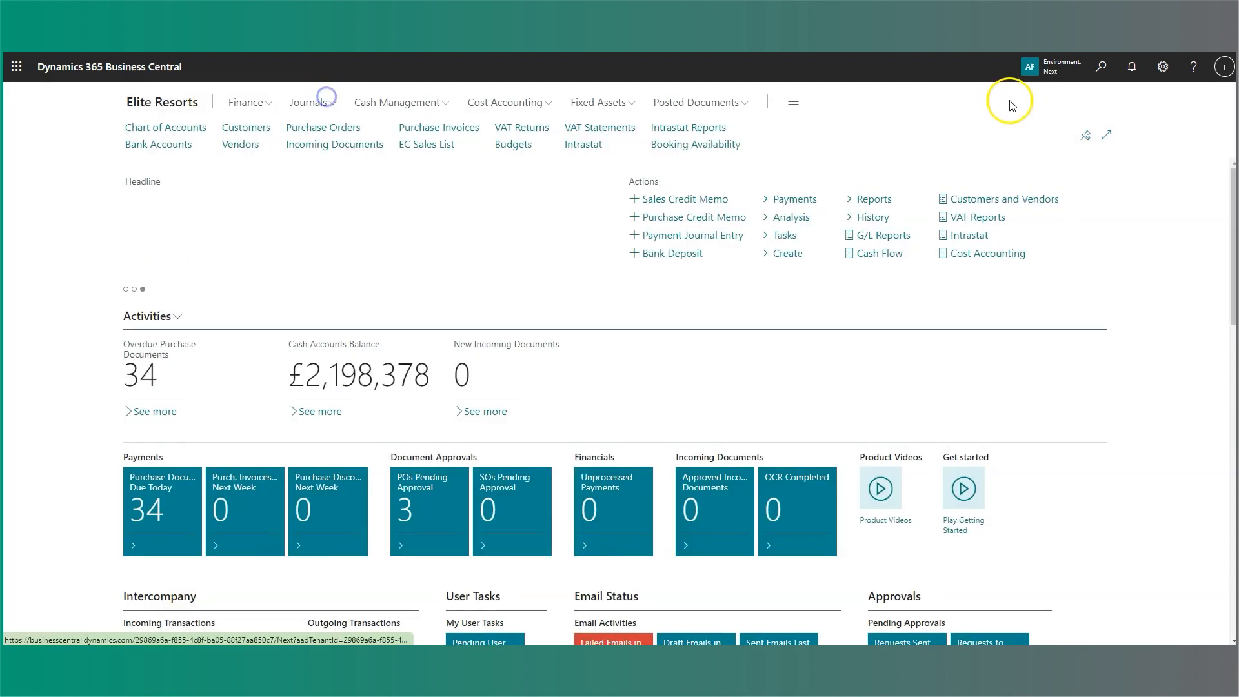
Find the Owners list and open the card of the owner on plot S02 in park HW.
left_click(1110, 71)
type("owners")
left_click(478, 180)
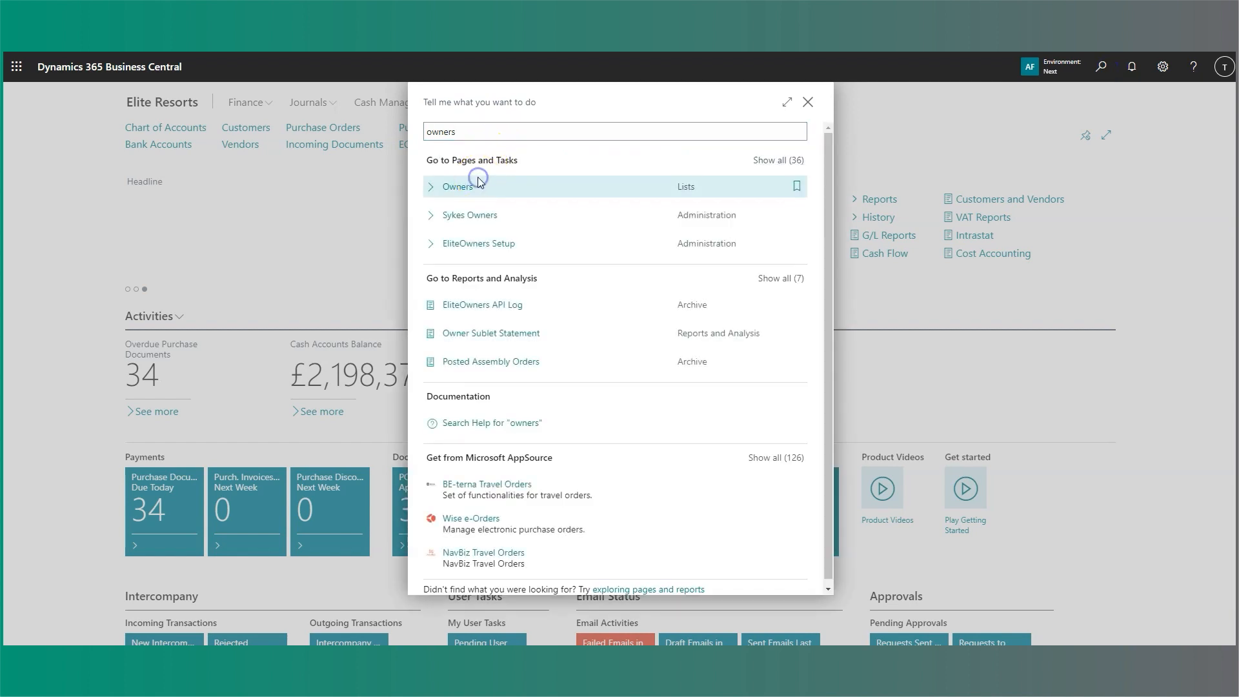
left_click(113, 254)
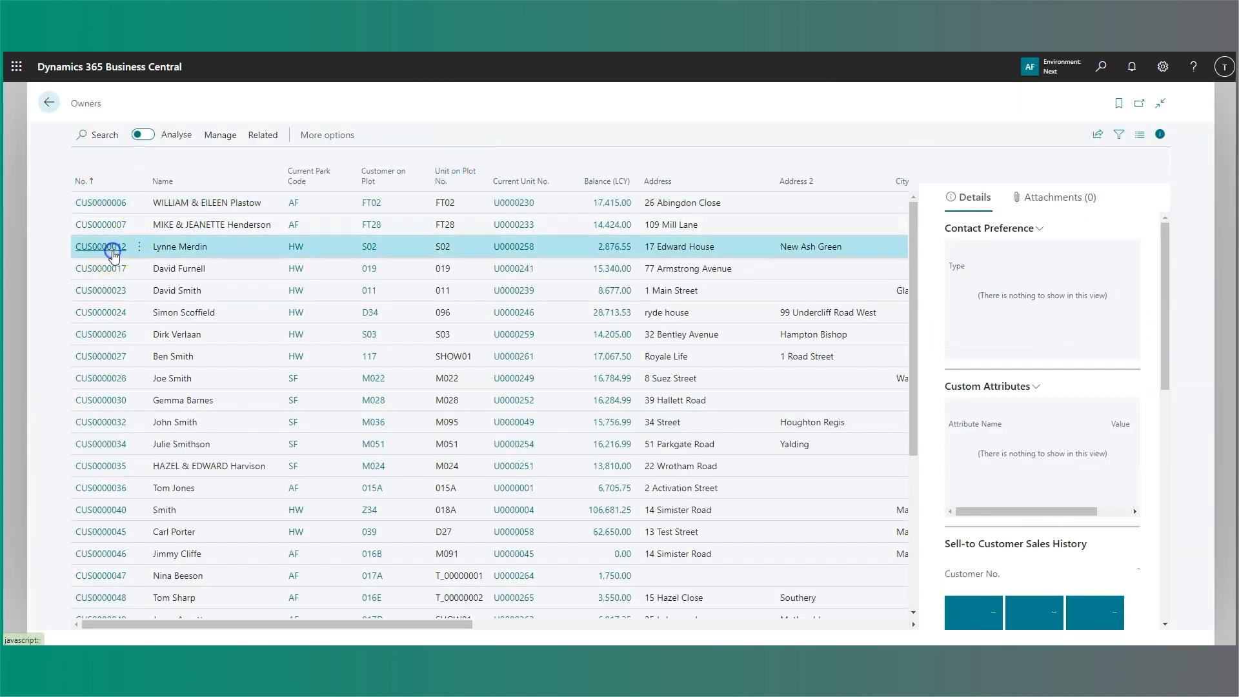
Create a new maintenance job package for this owner from the WINTER SERV template.
left_click(87, 165)
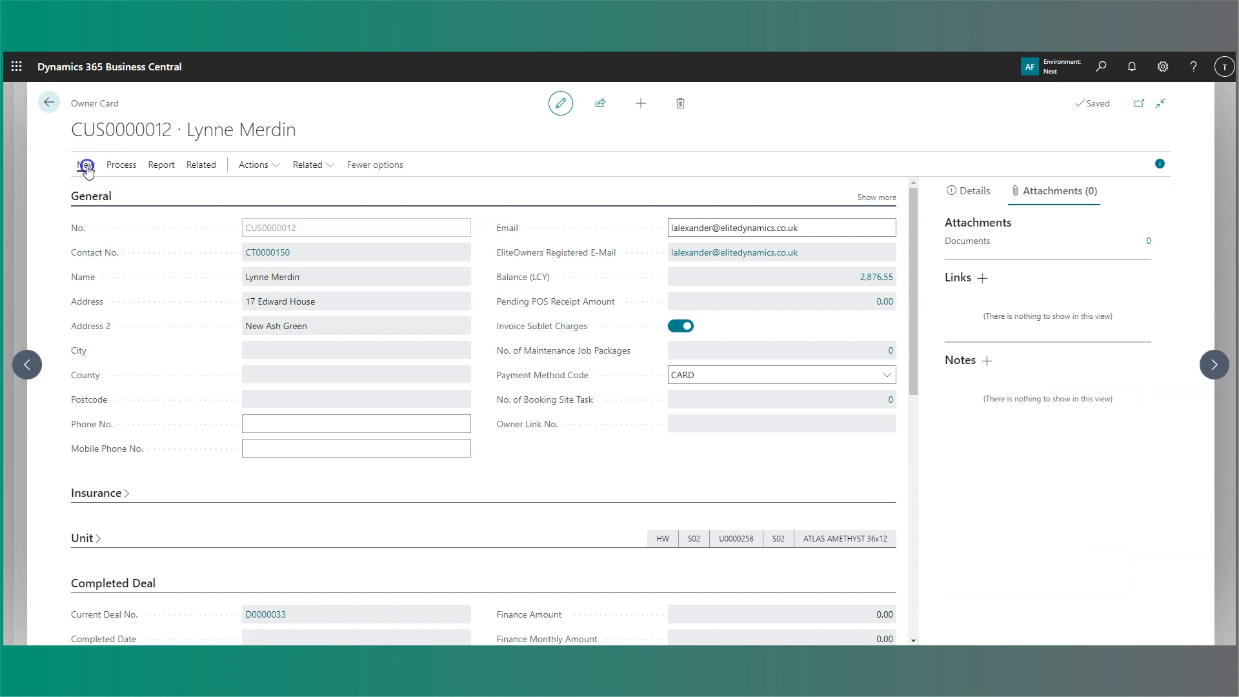
left_click(440, 196)
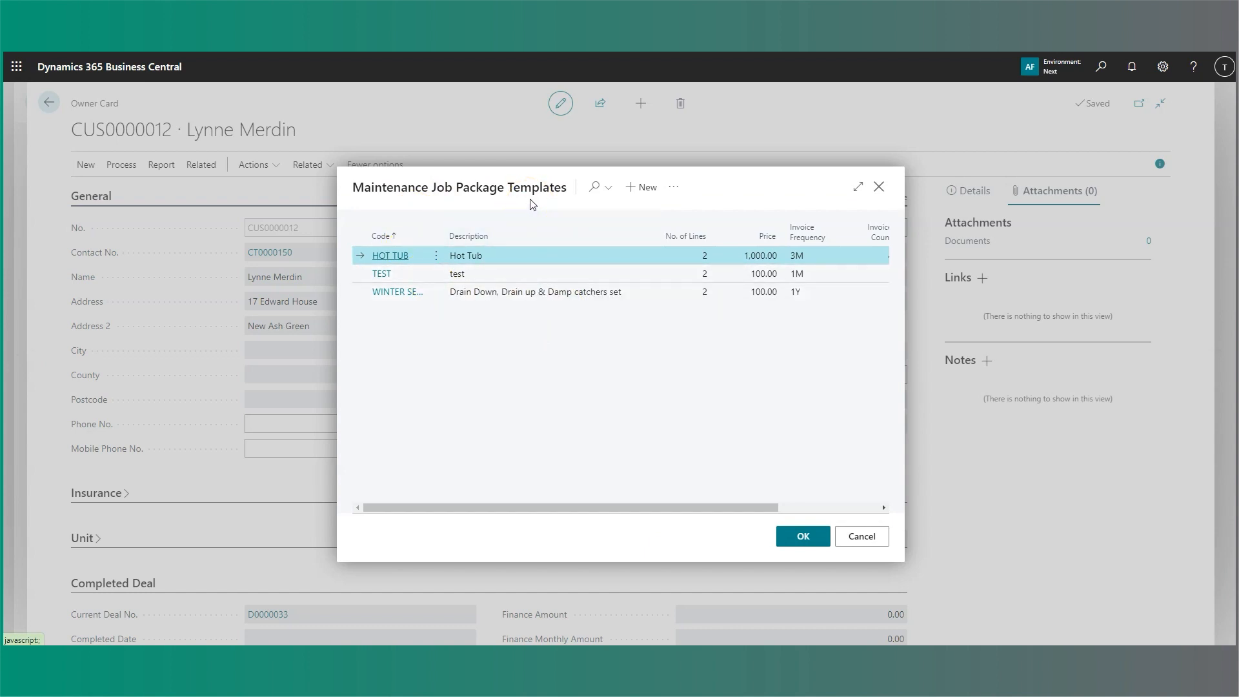
left_click(385, 291)
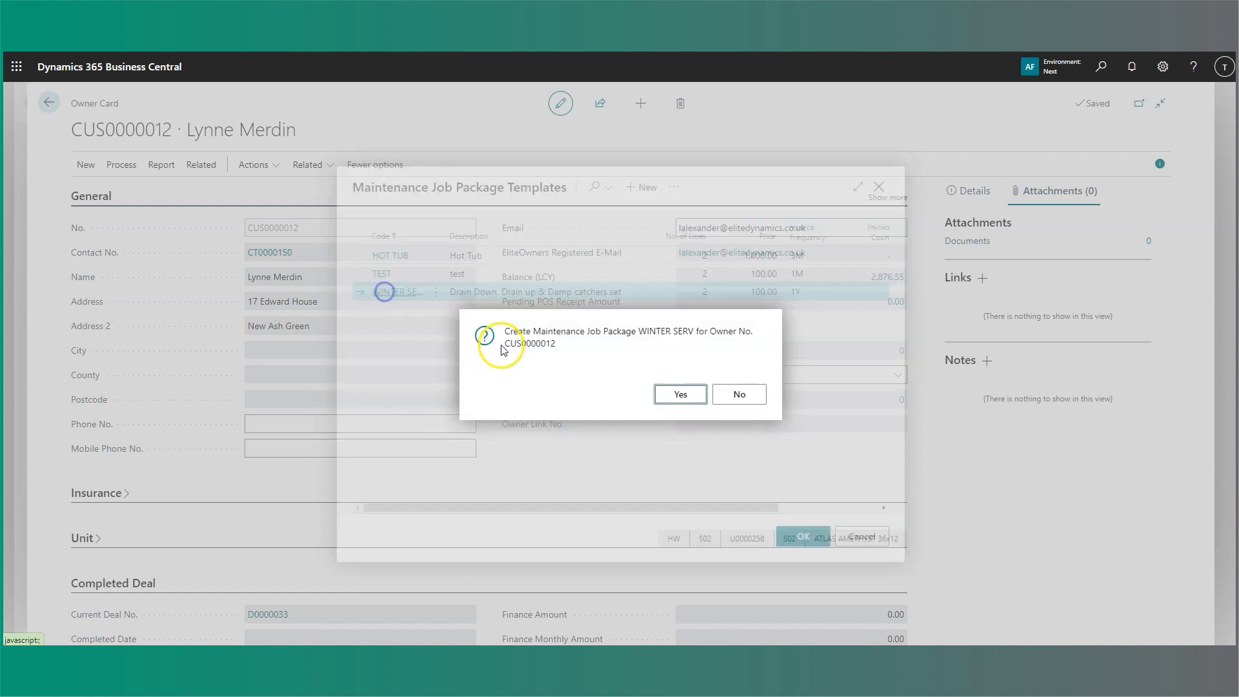
left_click(683, 395)
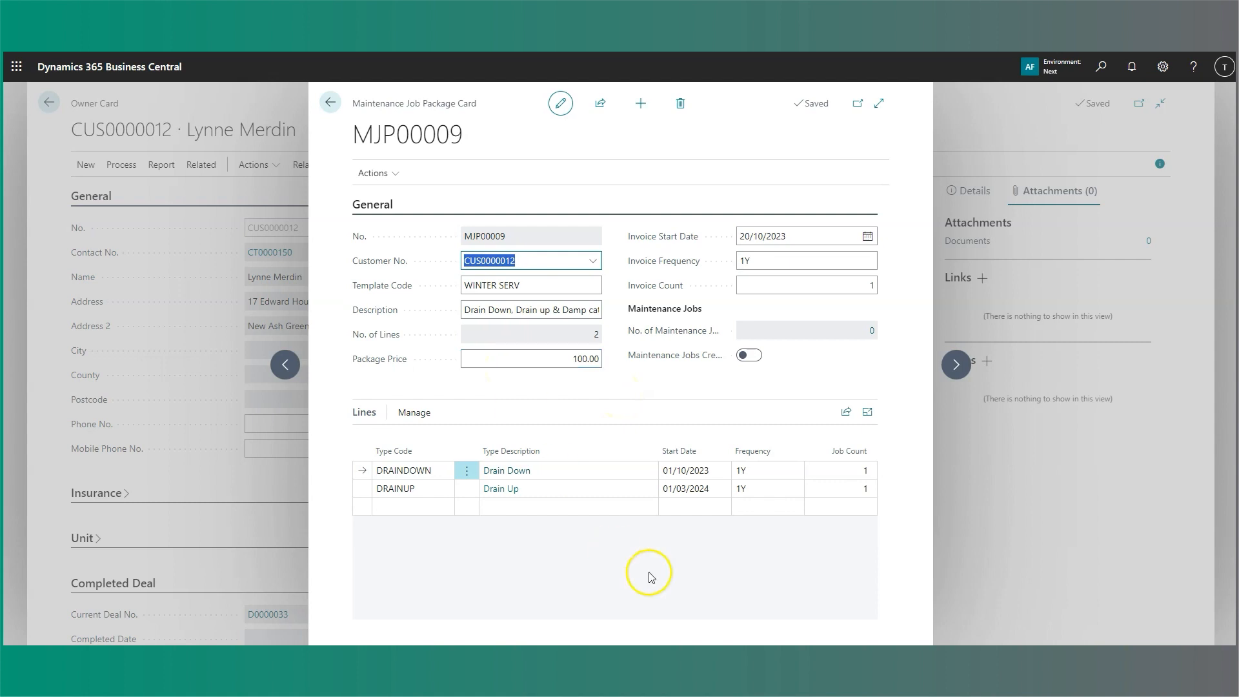
Create the maintenance jobs for the owner's new winter service package and return to the owner card.
left_click(706, 489)
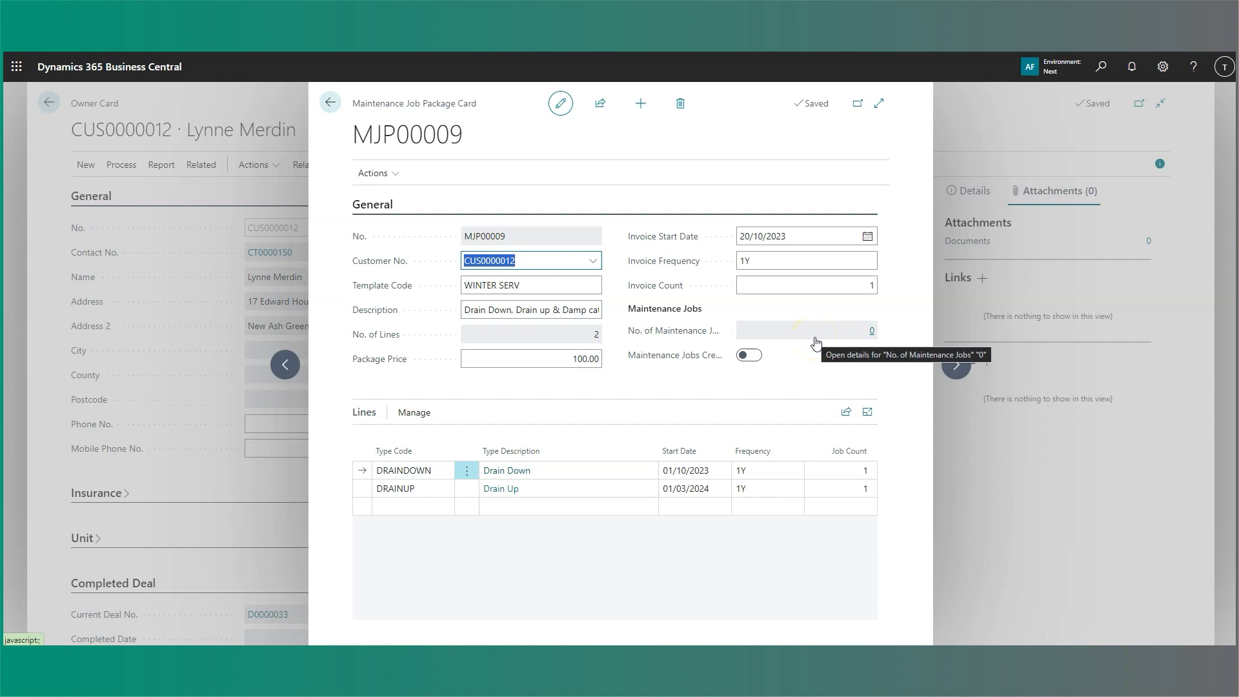
left_click(391, 181)
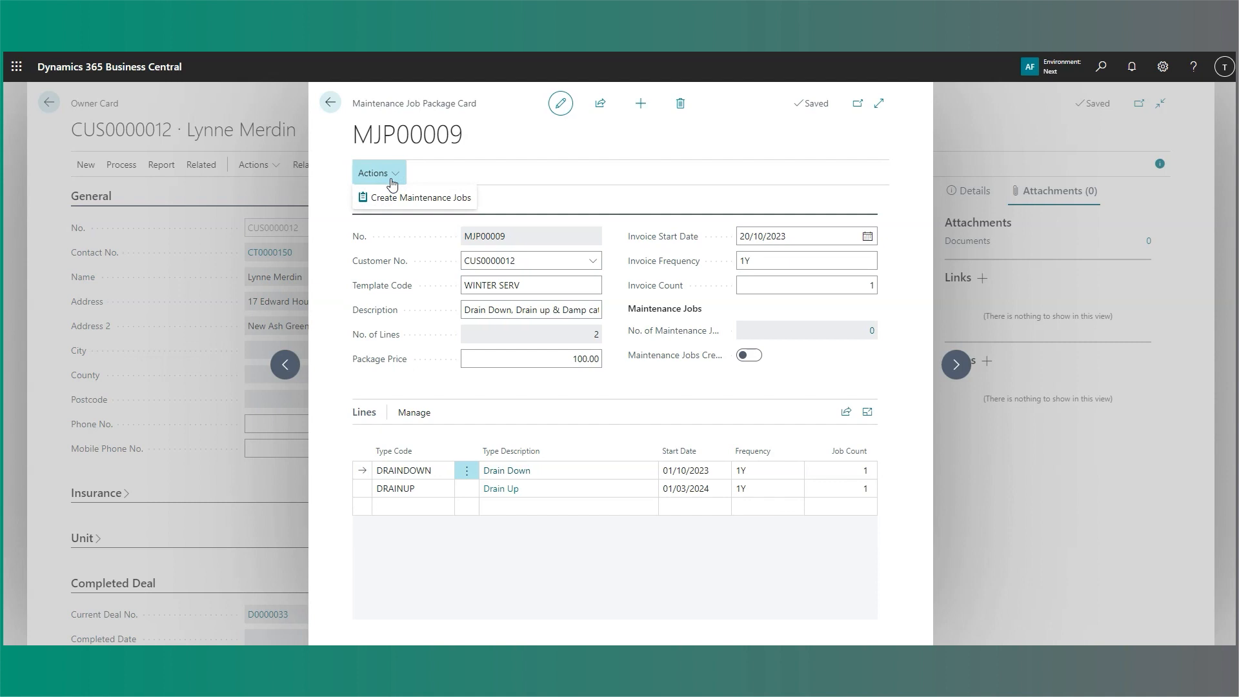
left_click(425, 199)
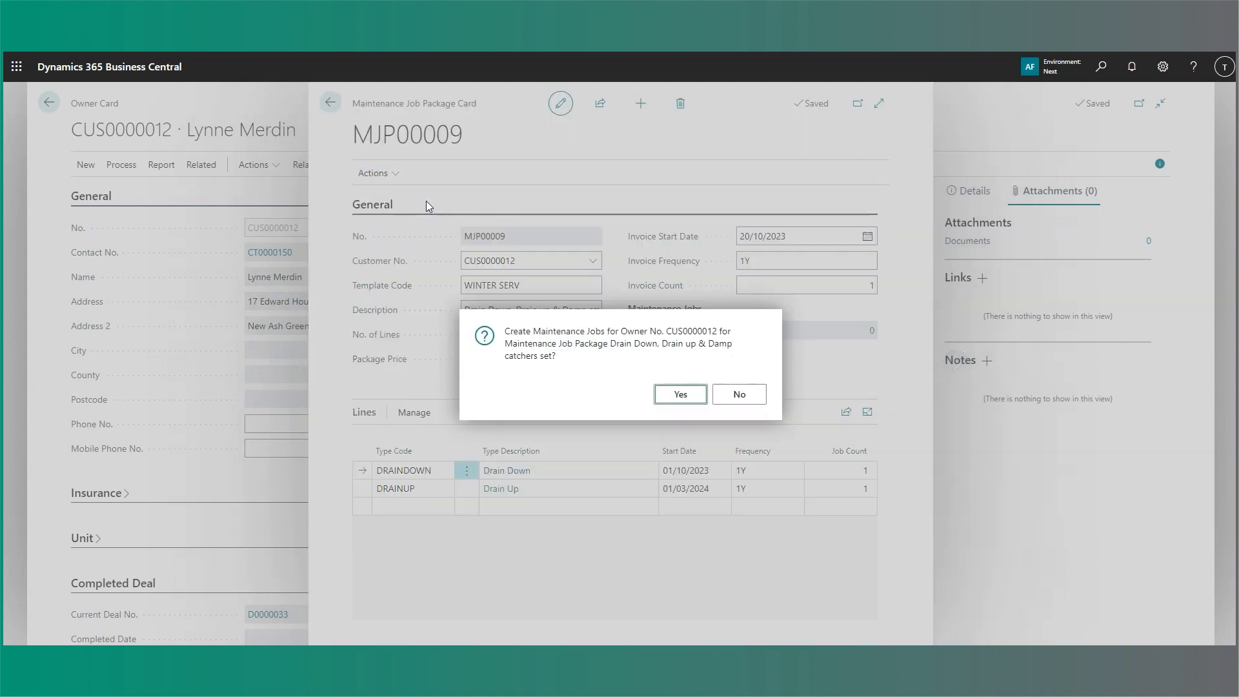
left_click(664, 394)
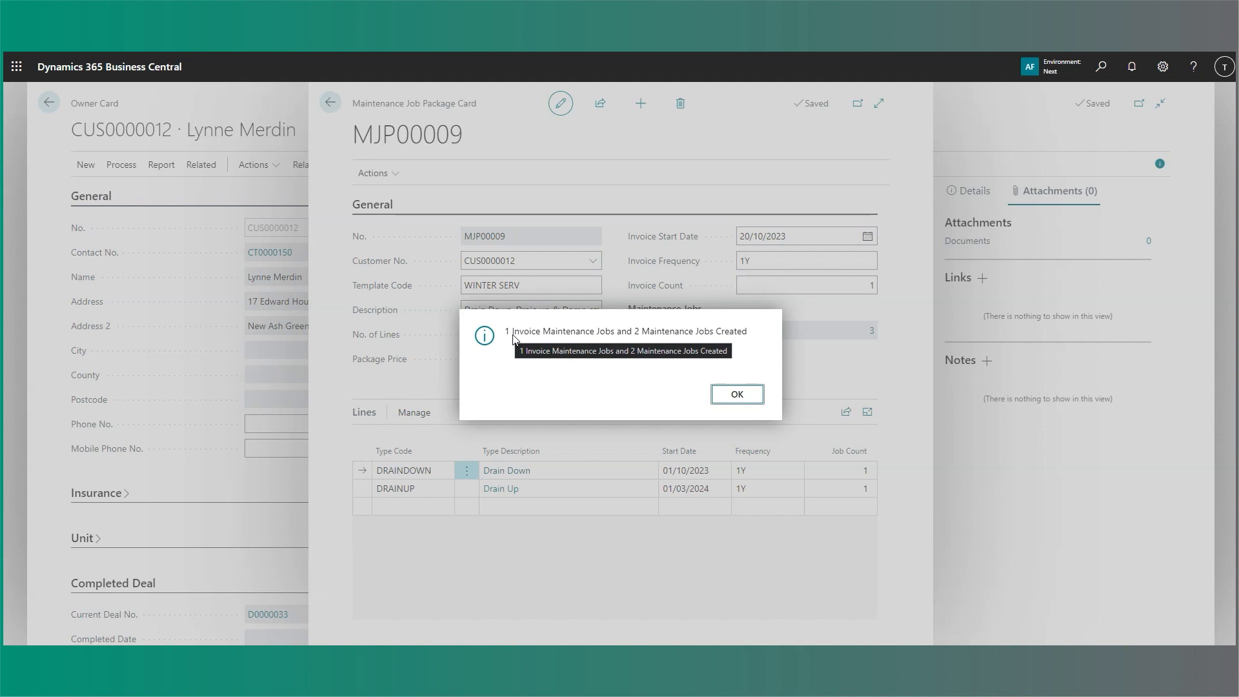
left_click(723, 395)
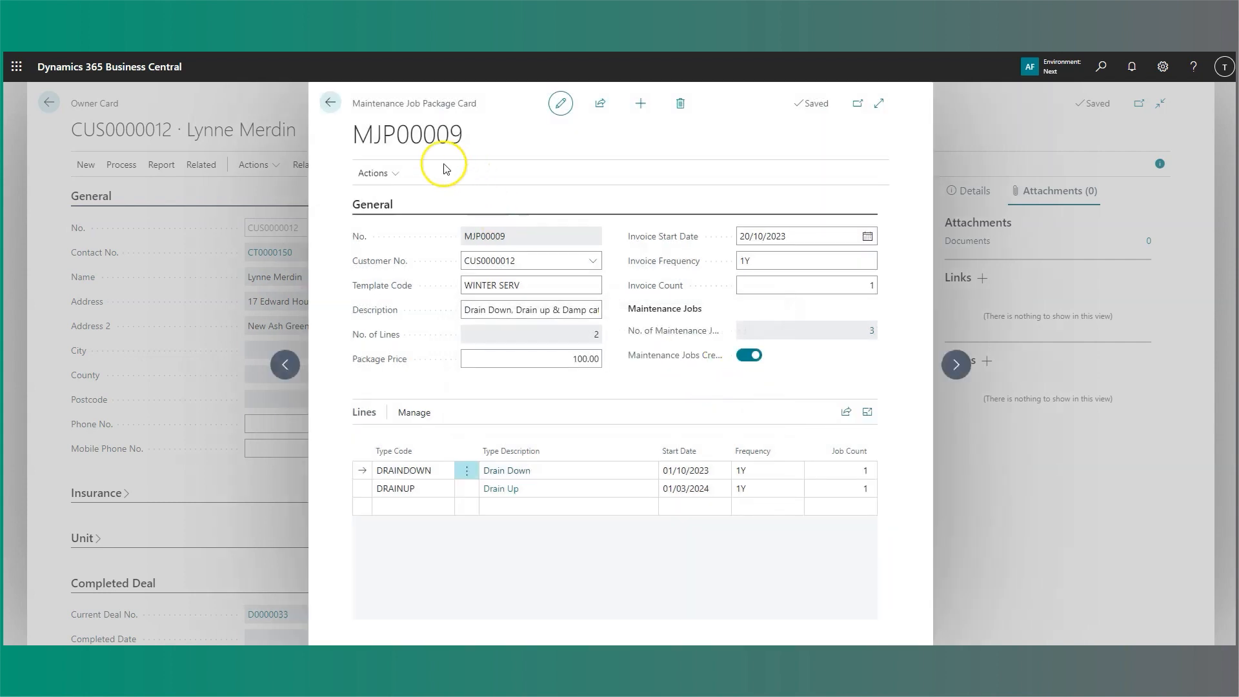
left_click(331, 105)
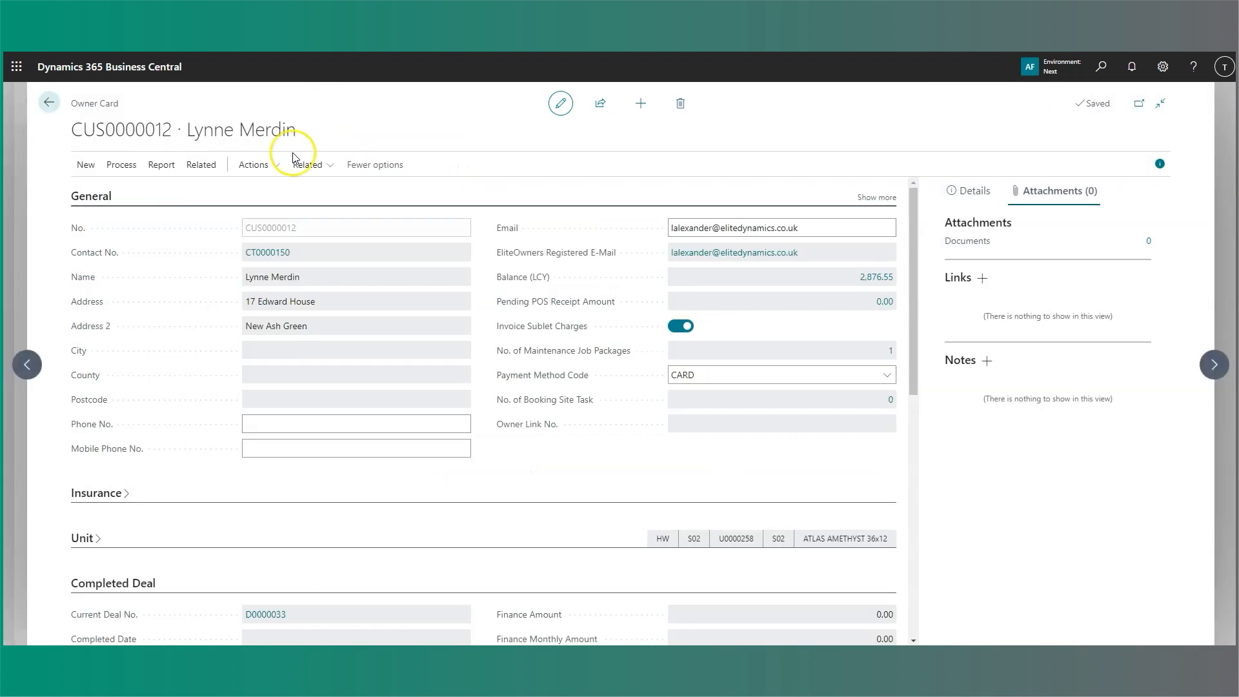
Review the owner's related maintenance job packages and locate the package invoice job in the Maintenance Jobs list.
left_click(206, 166)
left_click(371, 202)
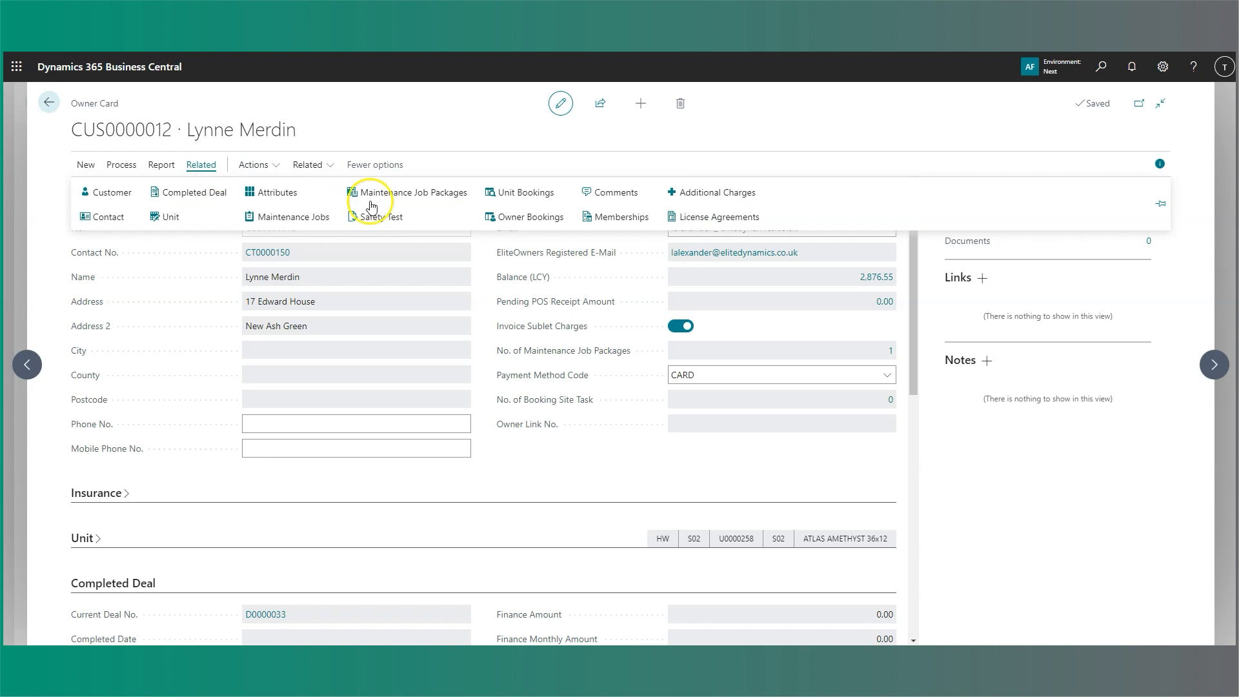
left_click(407, 204)
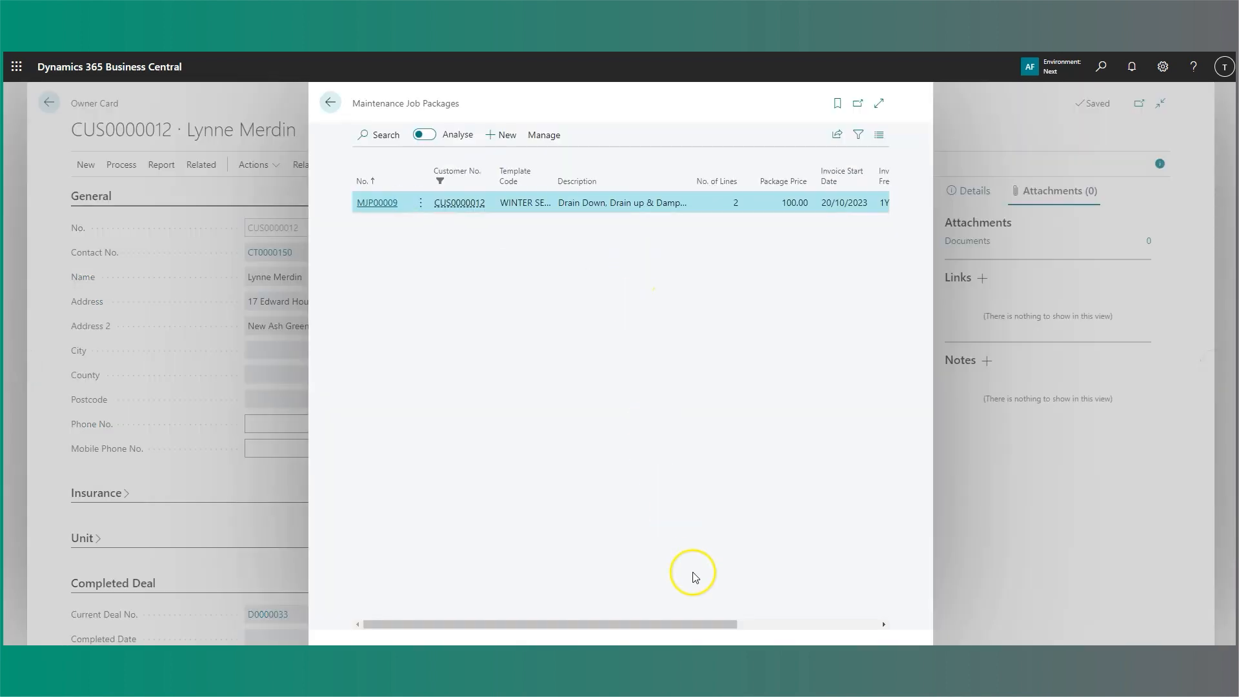
left_click_drag(688, 623, 869, 619)
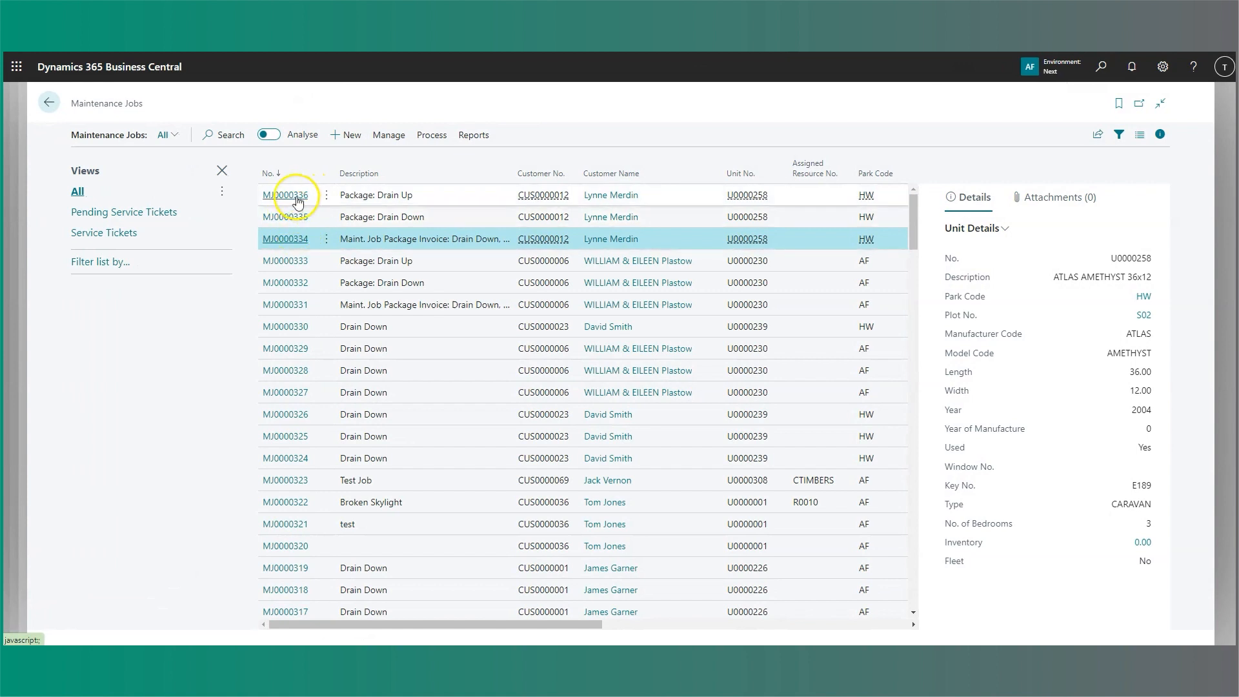
left_click(297, 240)
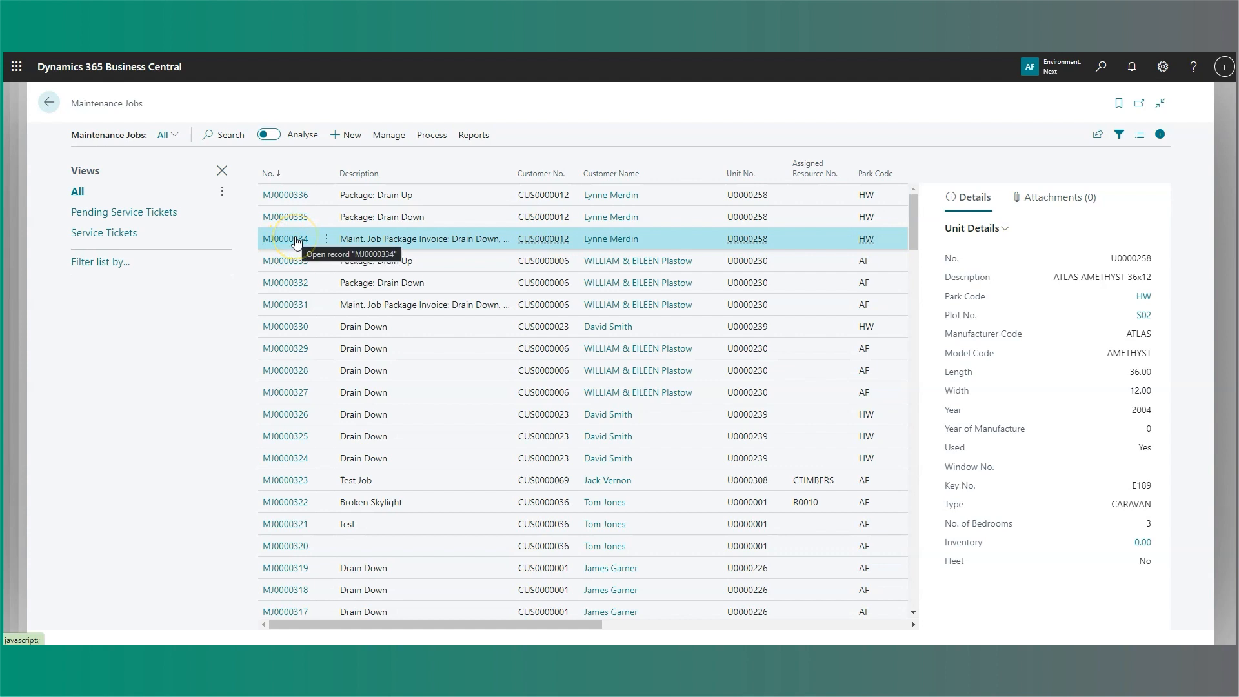